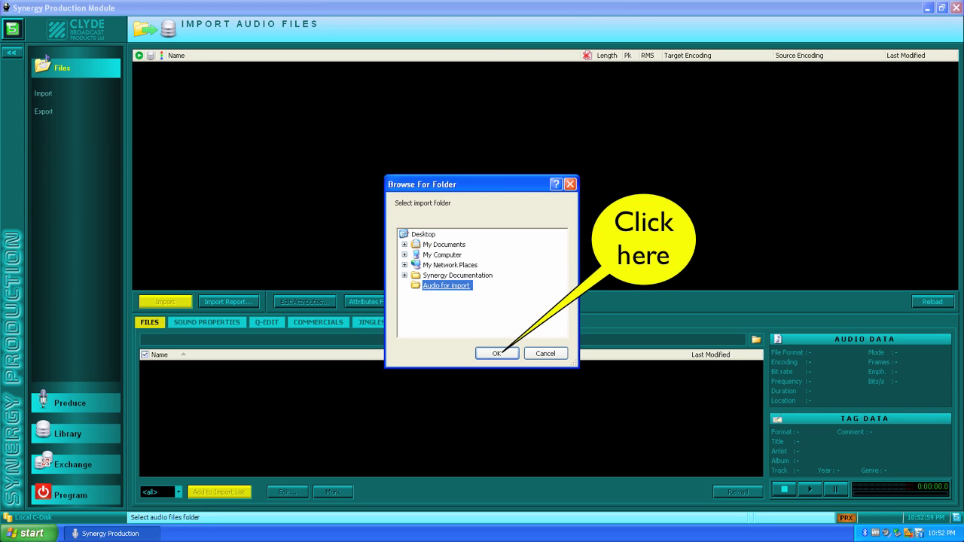
Step: Choose the Audio for import folder as the import folder
click(496, 353)
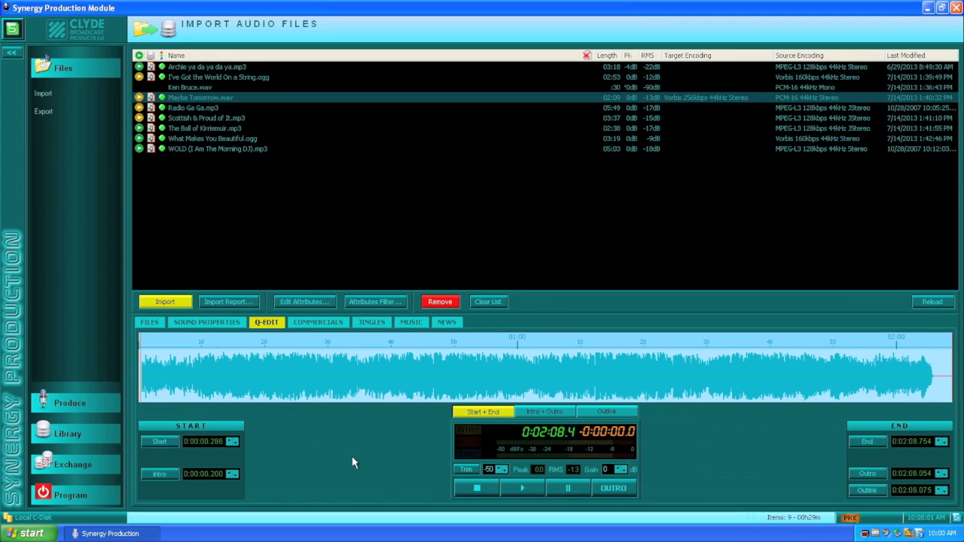
click(352, 457)
click(720, 458)
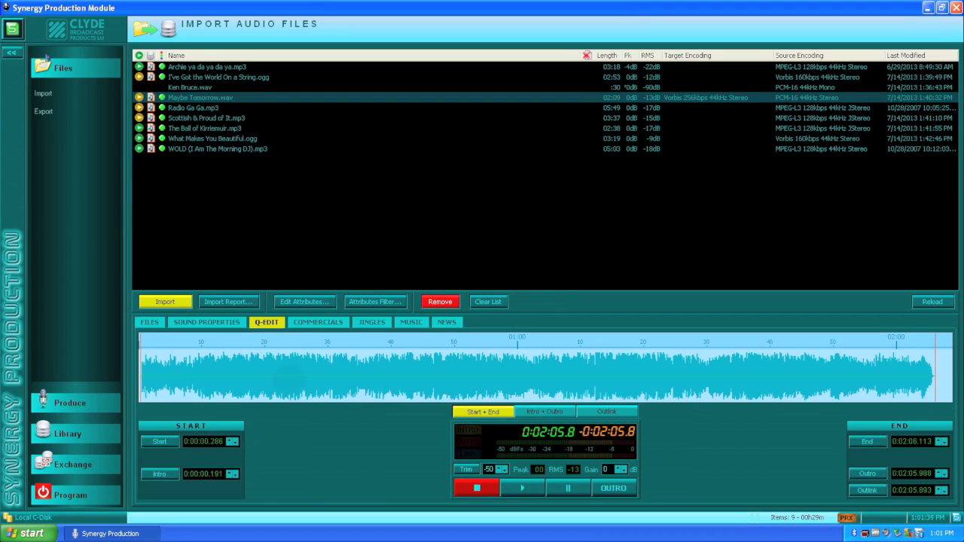
Step: Audition Maybe Tomorrow.wav from partway through, from the beginning with a pause and resume, and at the end of the file
click(286, 376)
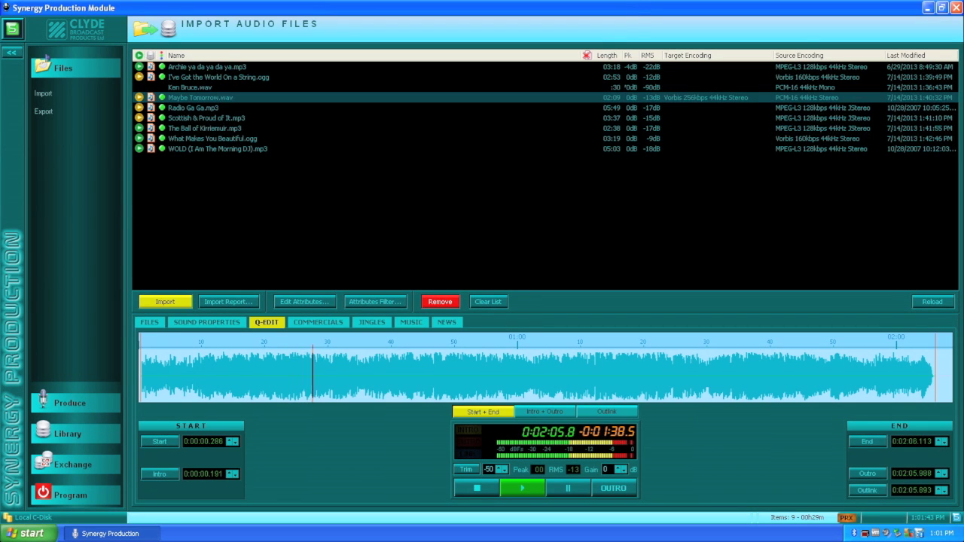
click(477, 488)
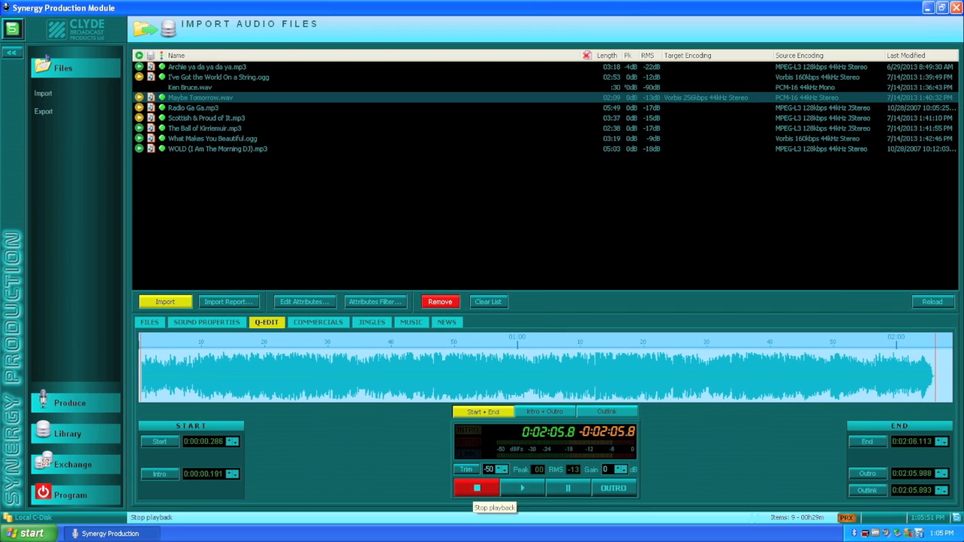
click(515, 488)
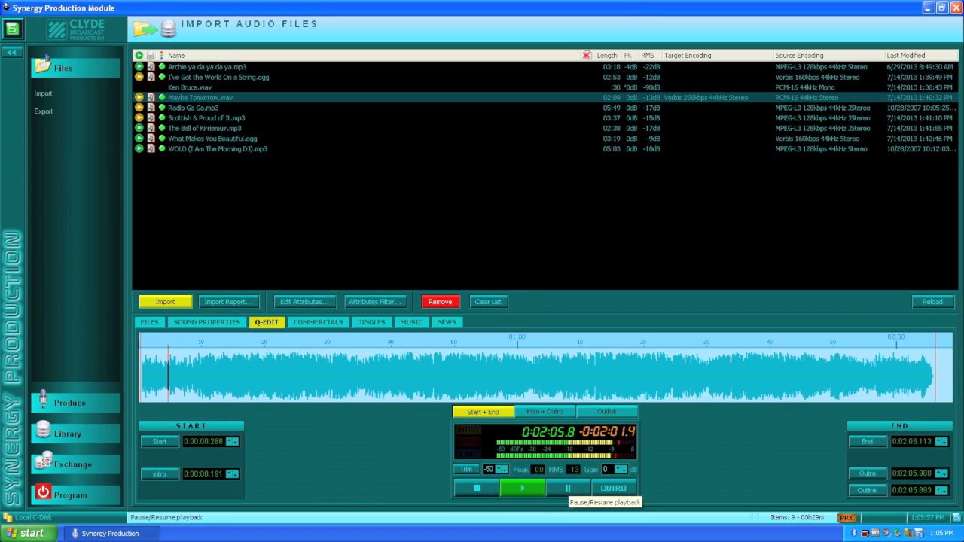
click(569, 488)
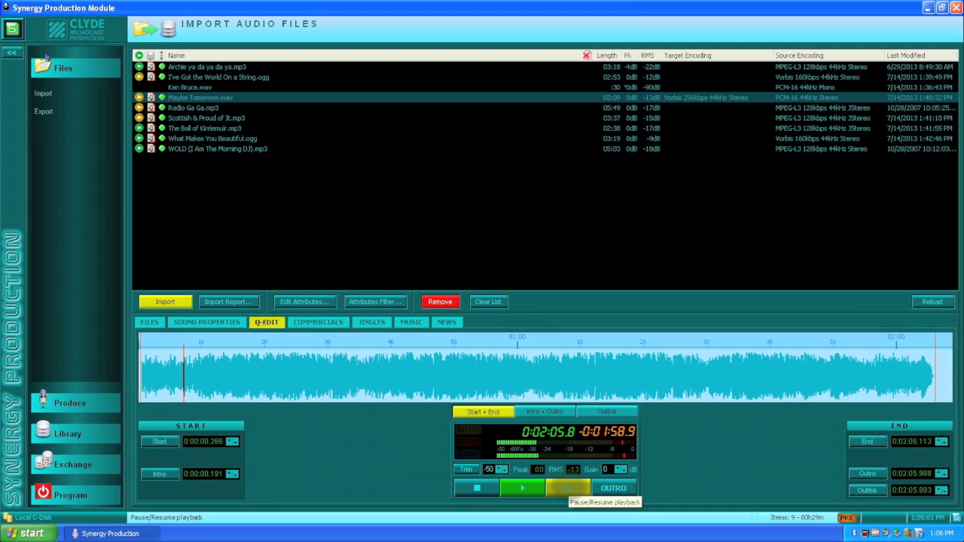
click(569, 488)
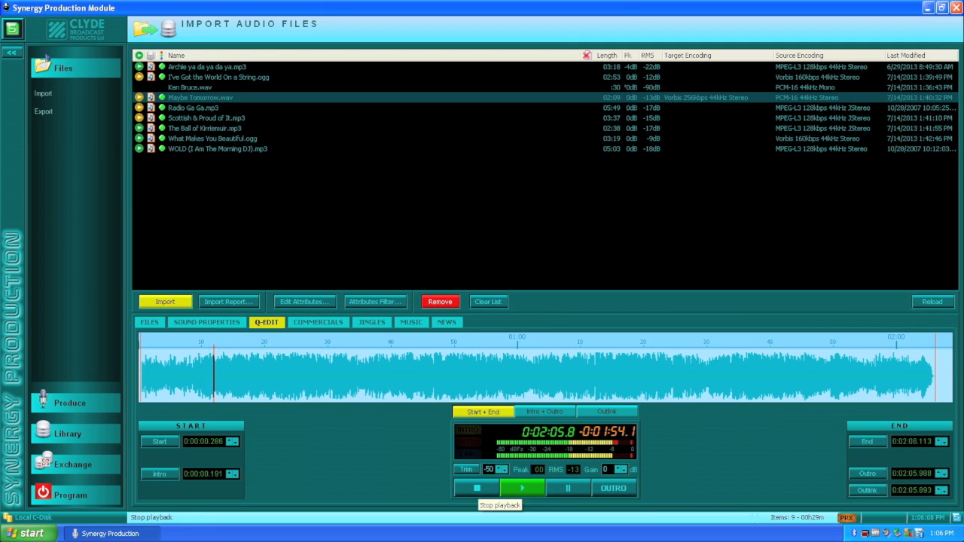
click(477, 488)
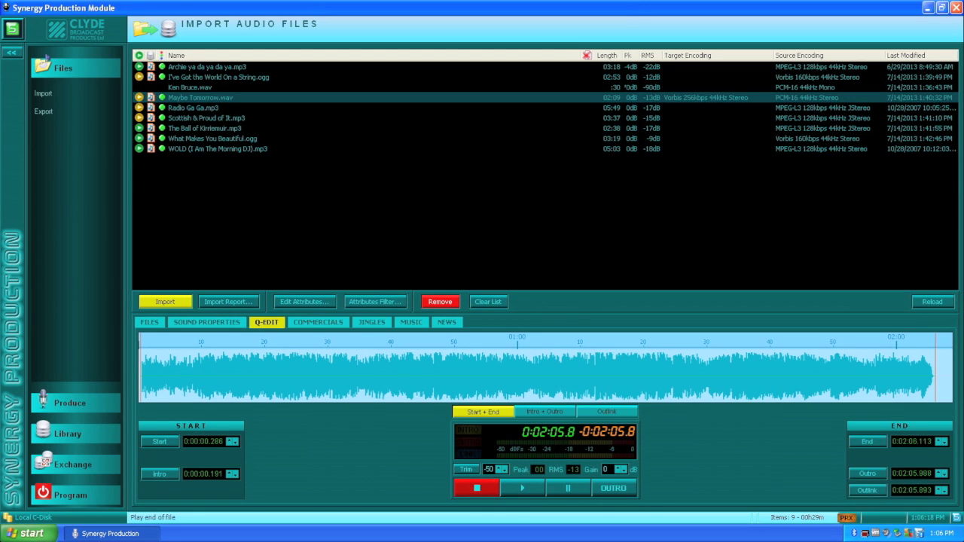
click(612, 488)
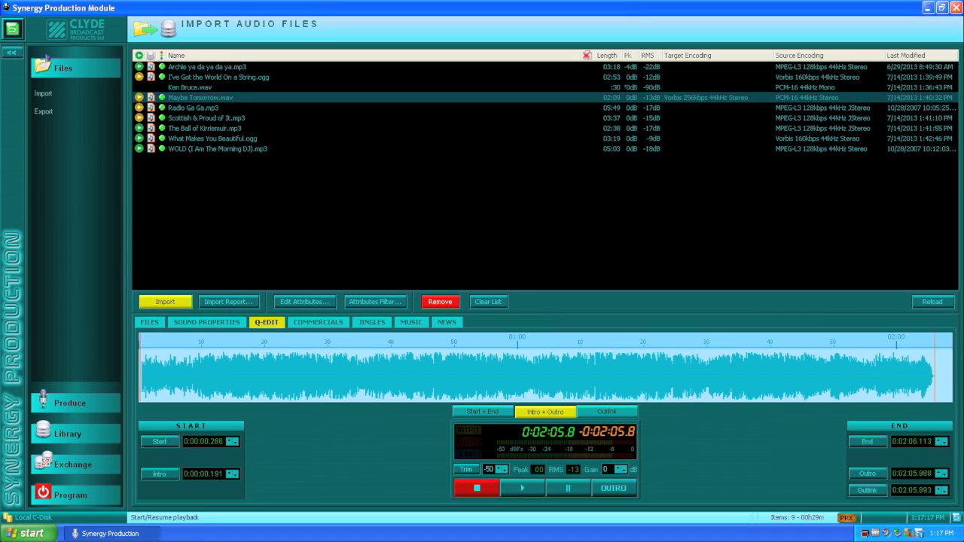
Step: Play Maybe Tomorrow.wav from the start and set its intro cue at about 0:00:09.2 during playback
click(522, 488)
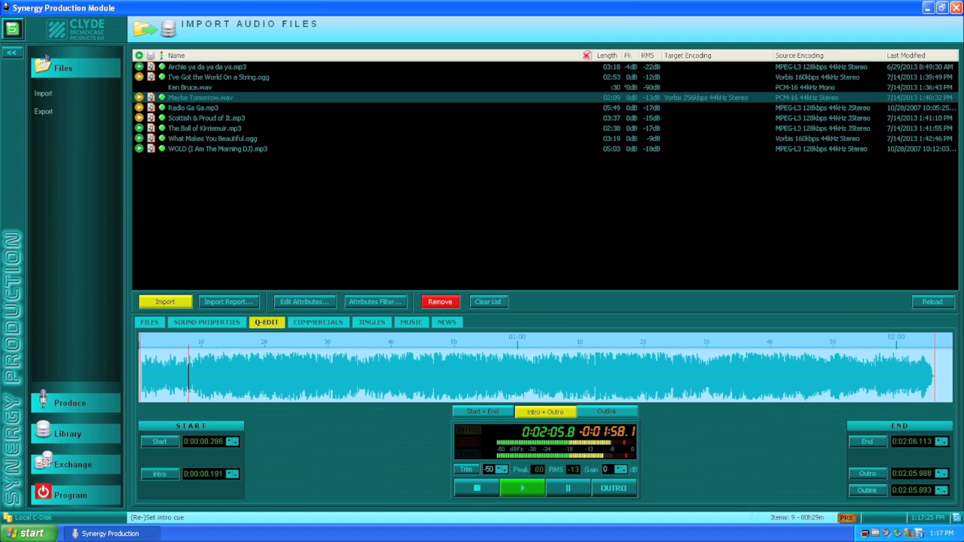
click(162, 474)
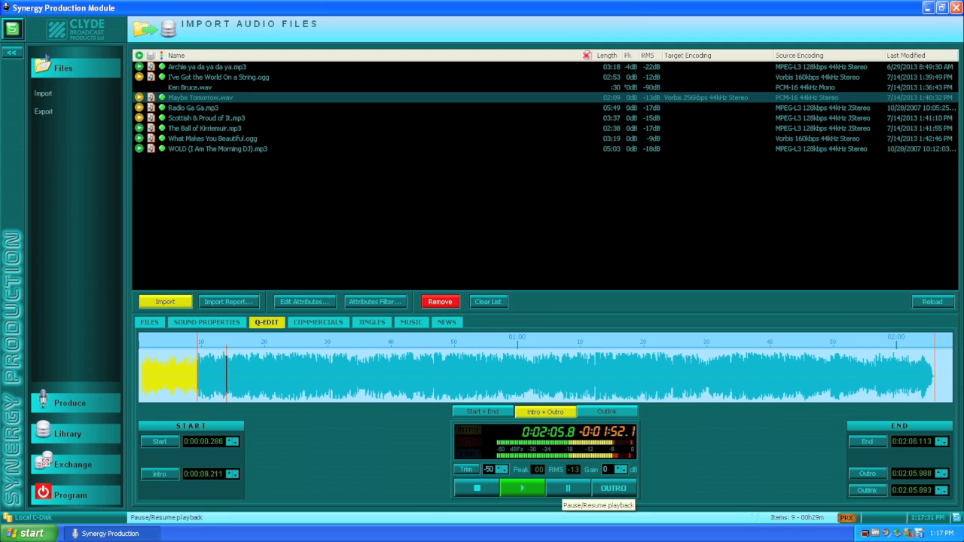
click(482, 489)
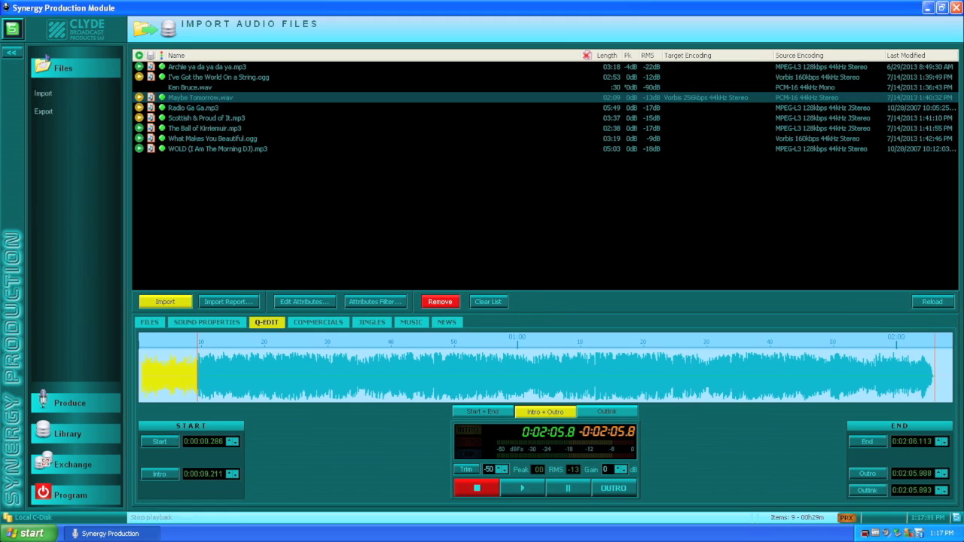
Step: Play the closing section of Maybe Tomorrow.wav, setting the outro cue at about 0:01:57.6 and the outlink cue at about 0:02:04.8
click(845, 389)
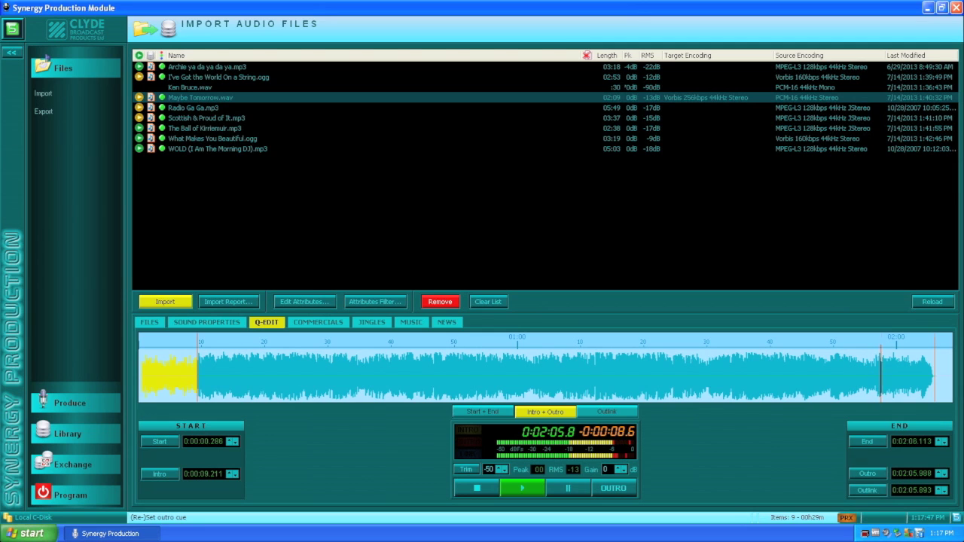
click(867, 474)
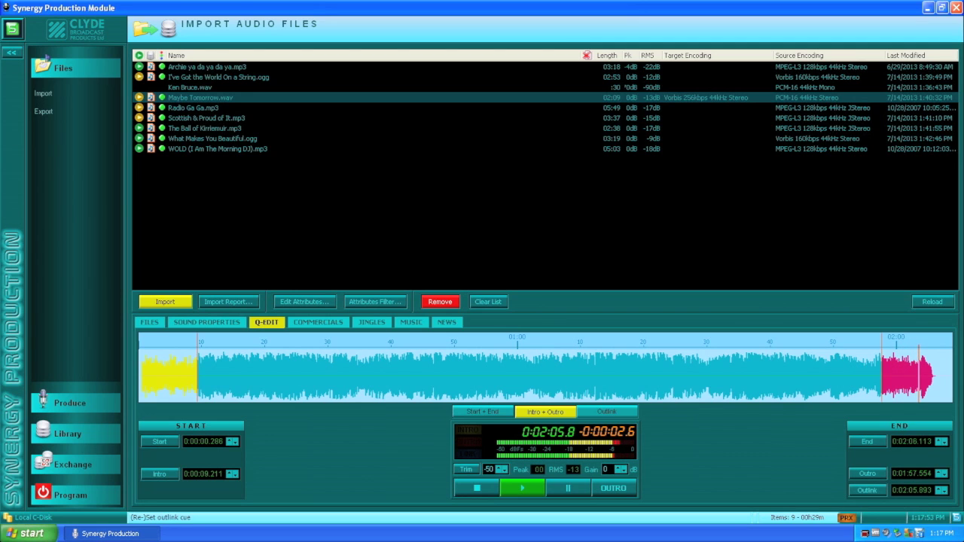
click(866, 490)
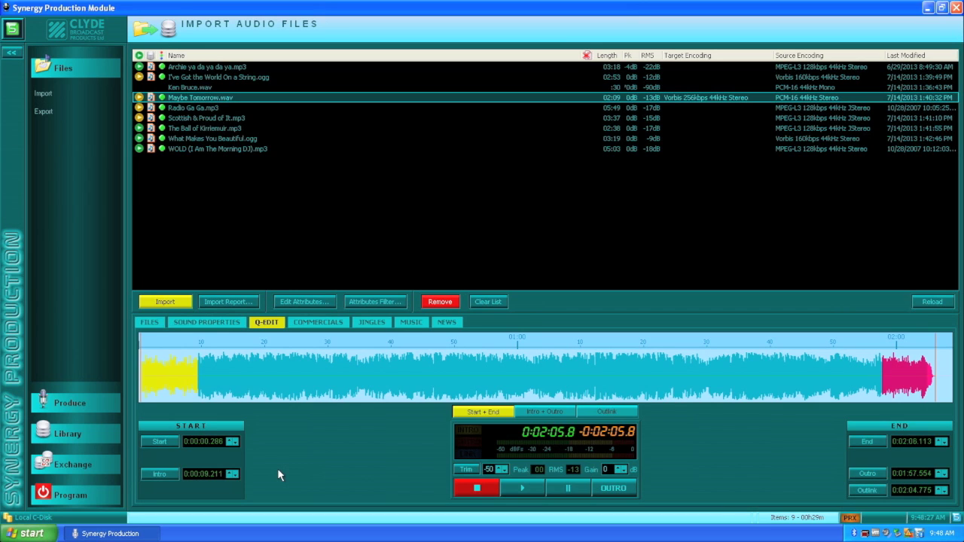
click(235, 477)
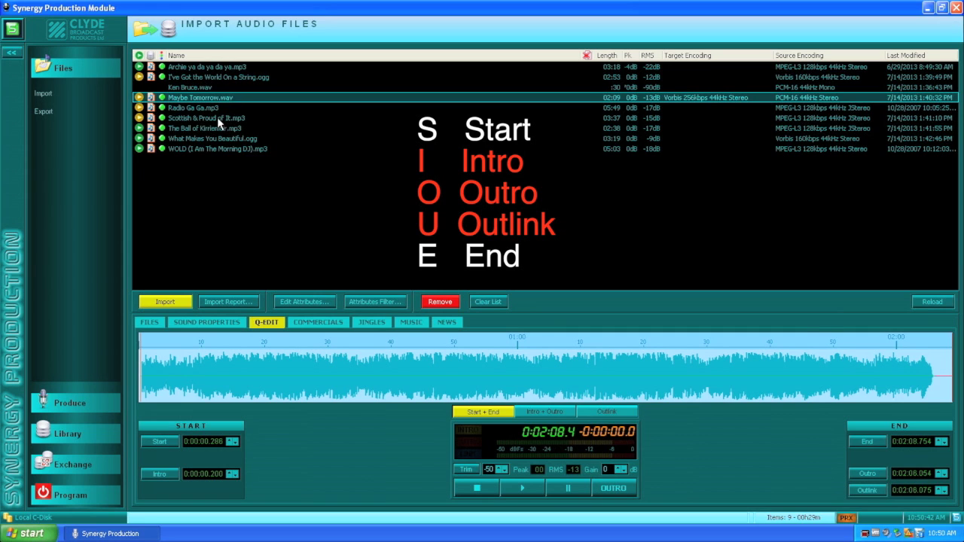
Step: Load Scottish & Proud of It.mp3 and set its intro cue at about 0:00:21.1 during playback
click(217, 118)
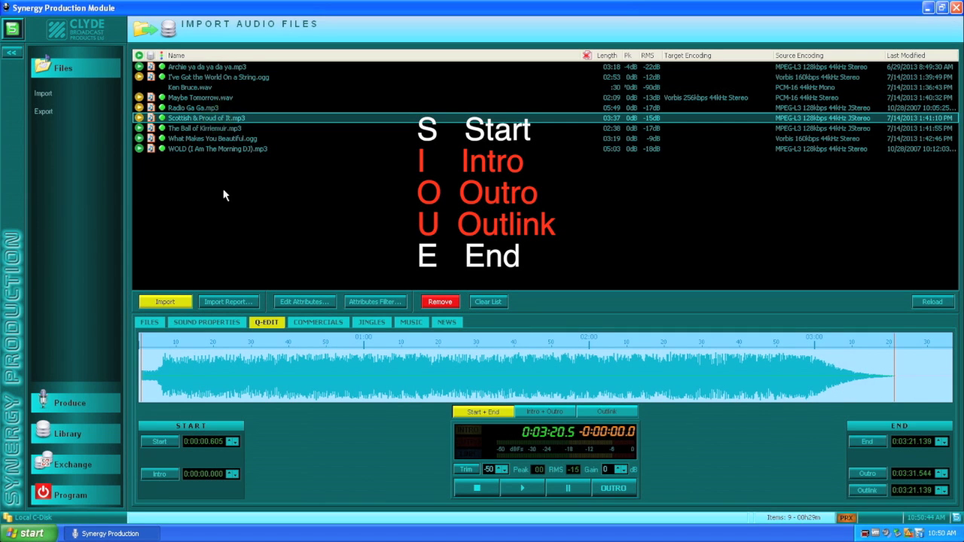
click(519, 488)
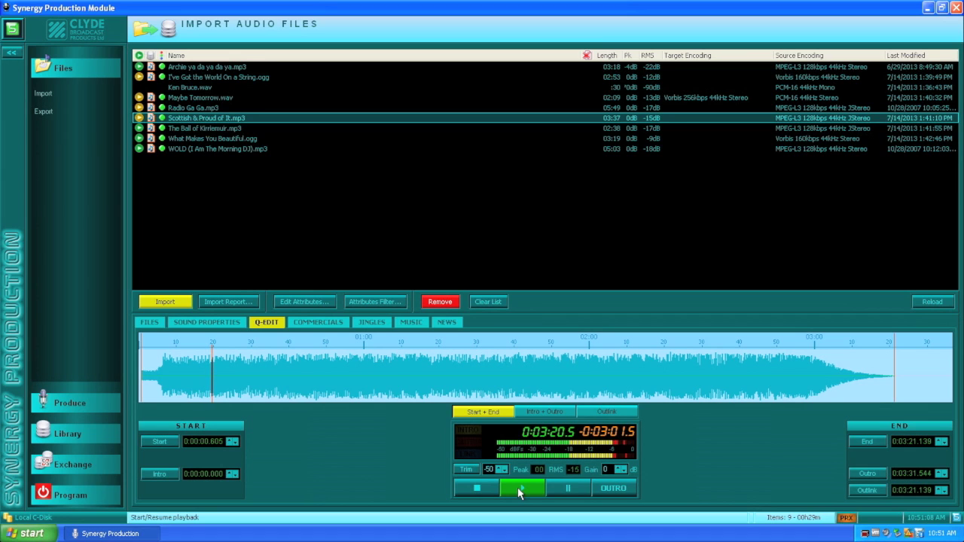
key(i)
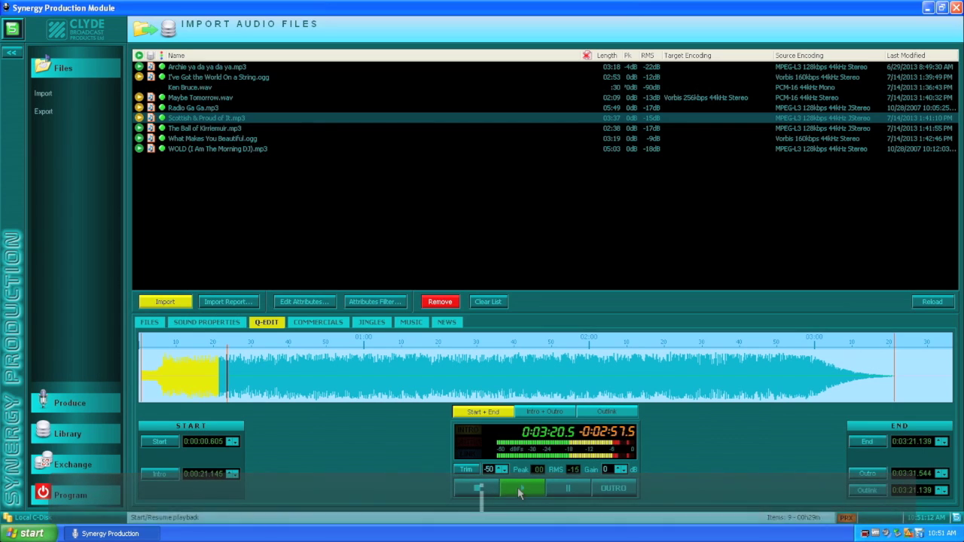
click(482, 487)
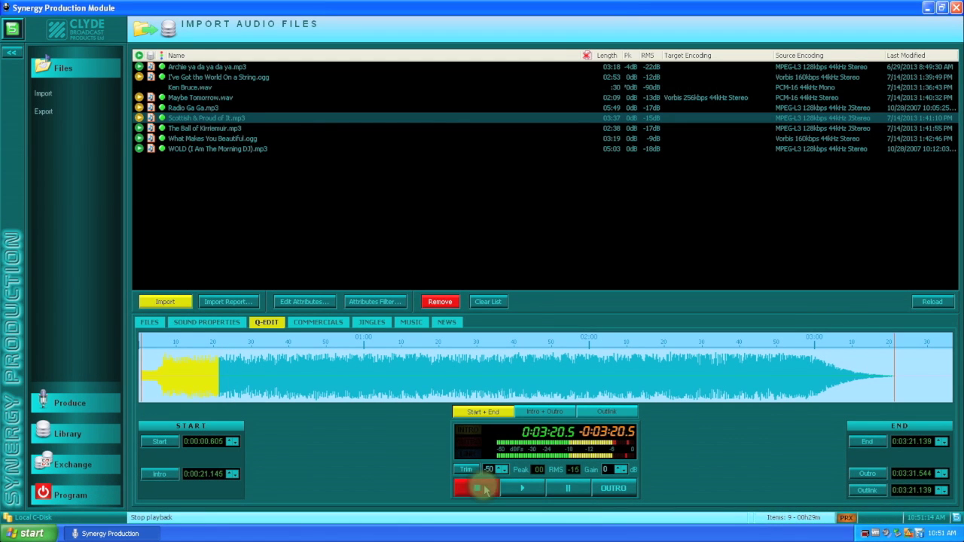
Step: Play the ending of Scottish & Proud of It.mp3, setting the outro cue at about 0:03:02.6 and an outlink cue further on
click(777, 375)
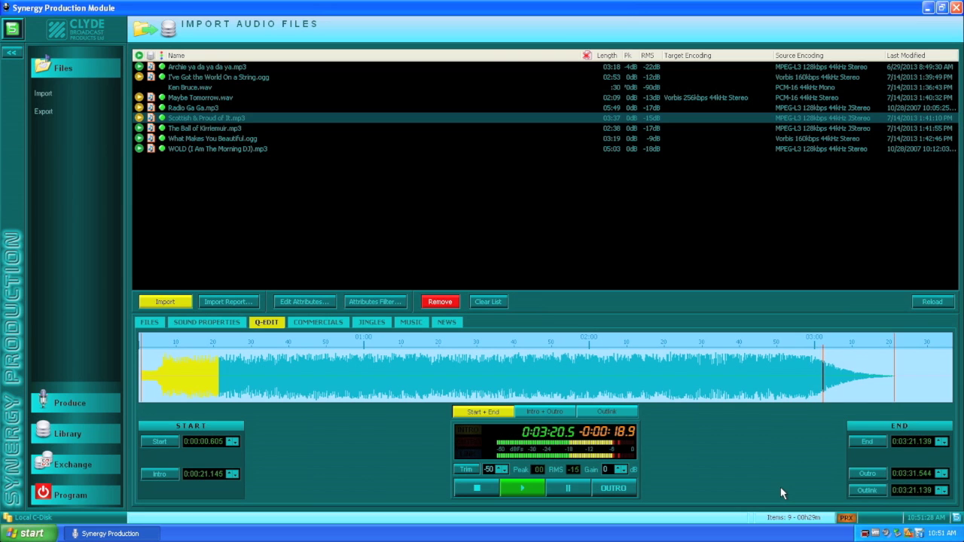
key(o)
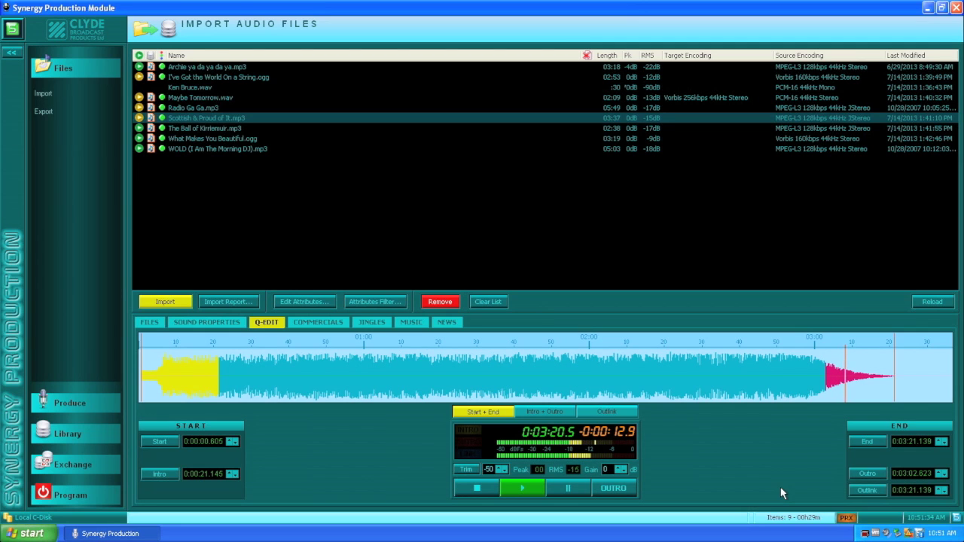
key(u)
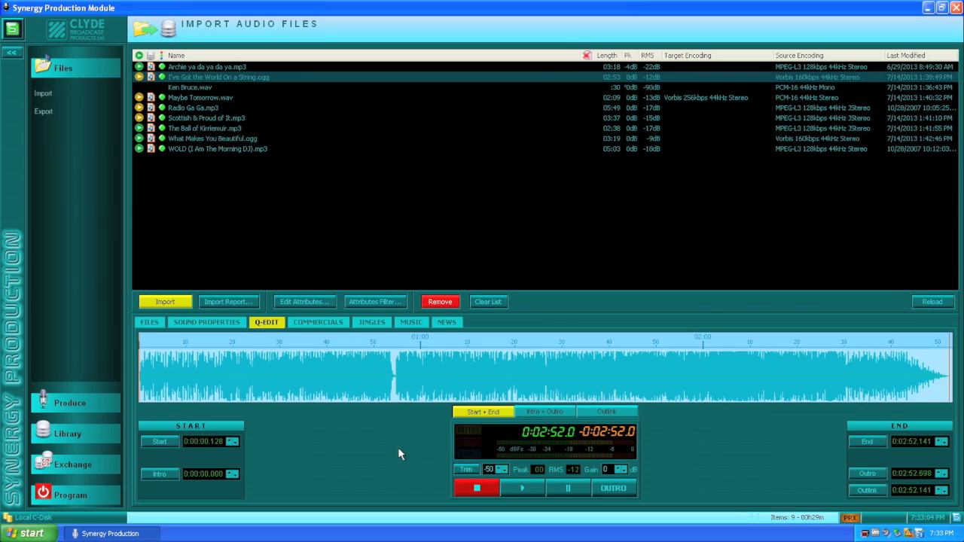
Step: Set the start cue of I've Got the World On a String.ogg at the waveform gap, about 0:00:54.4, and audition it
click(395, 377)
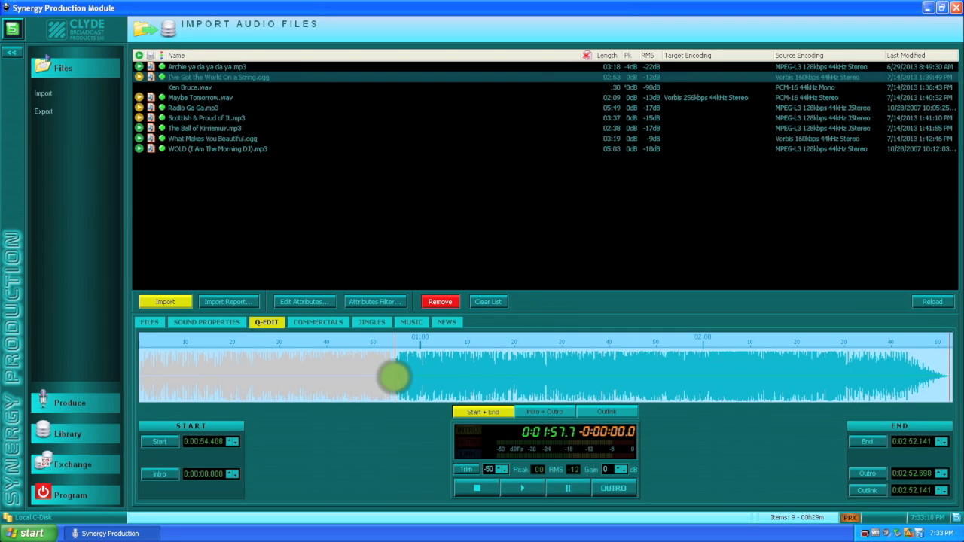
click(518, 492)
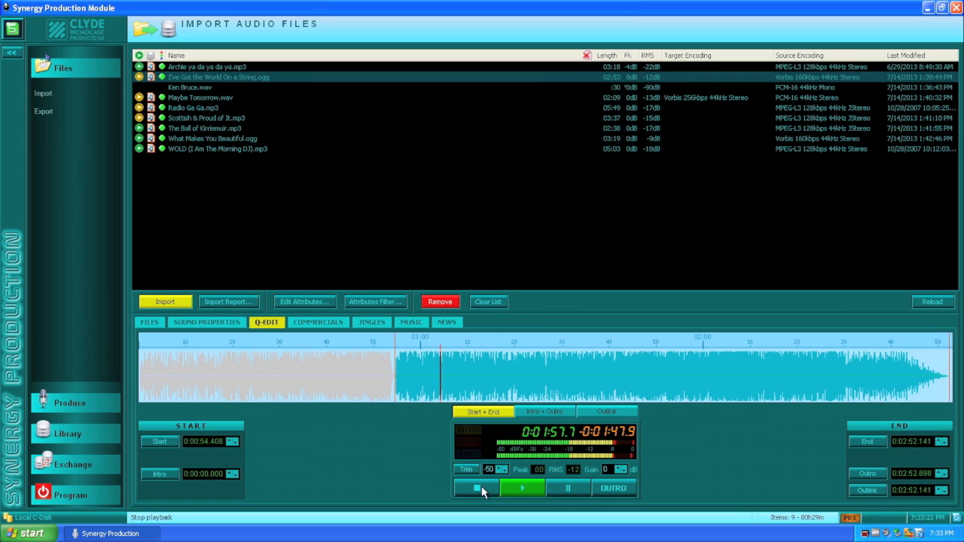
click(483, 490)
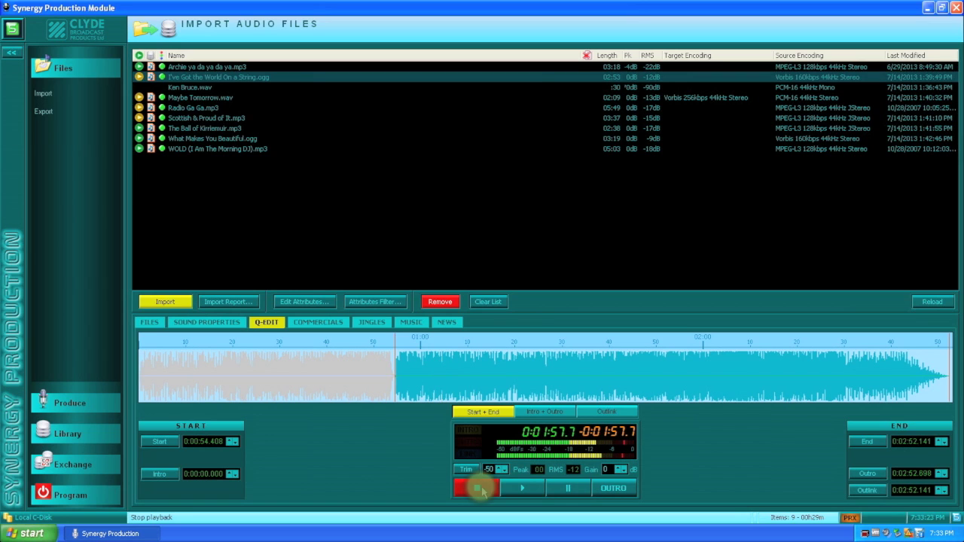
Step: Place the outro cue at about 0:02:30.4 and the outlink cue at about 0:02:46.4 on the waveform of I've Got the World On a String.ogg
click(558, 415)
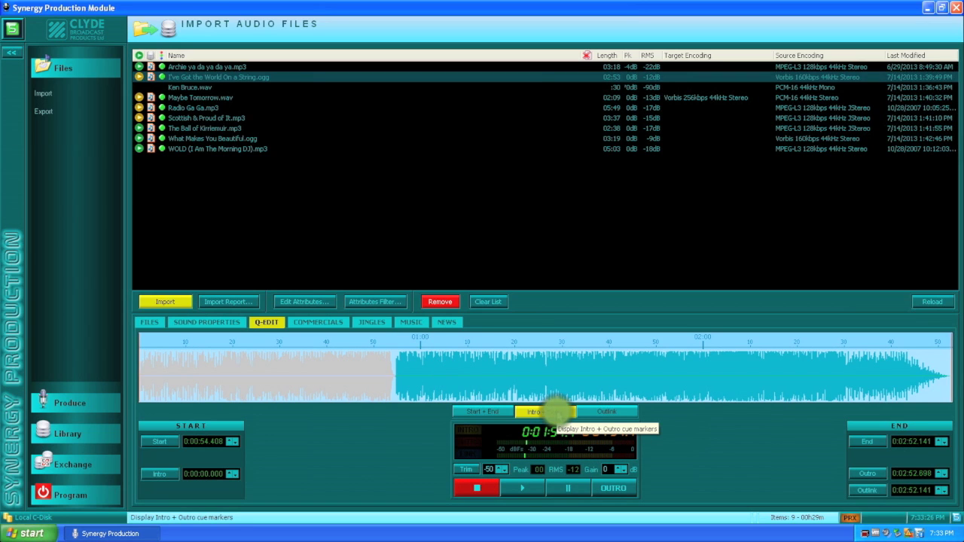
click(847, 394)
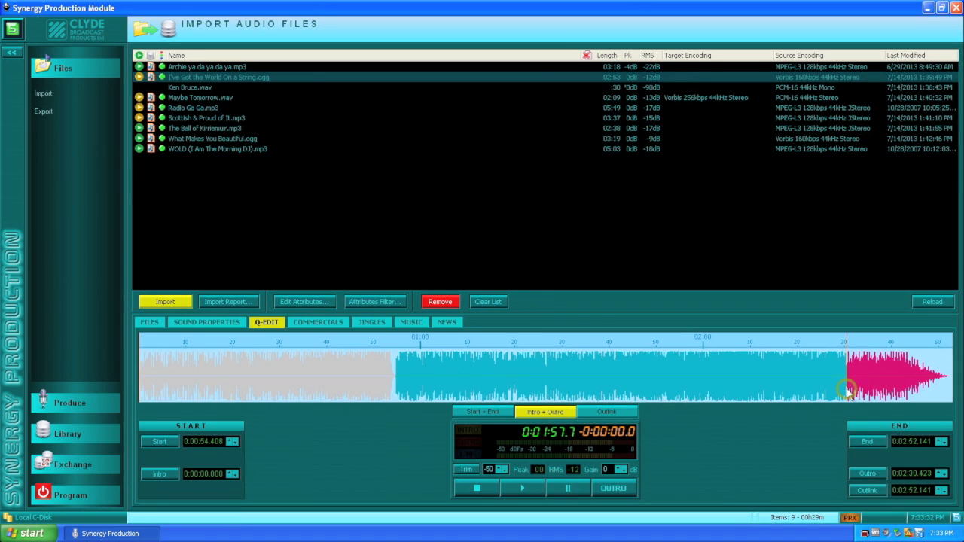
click(618, 413)
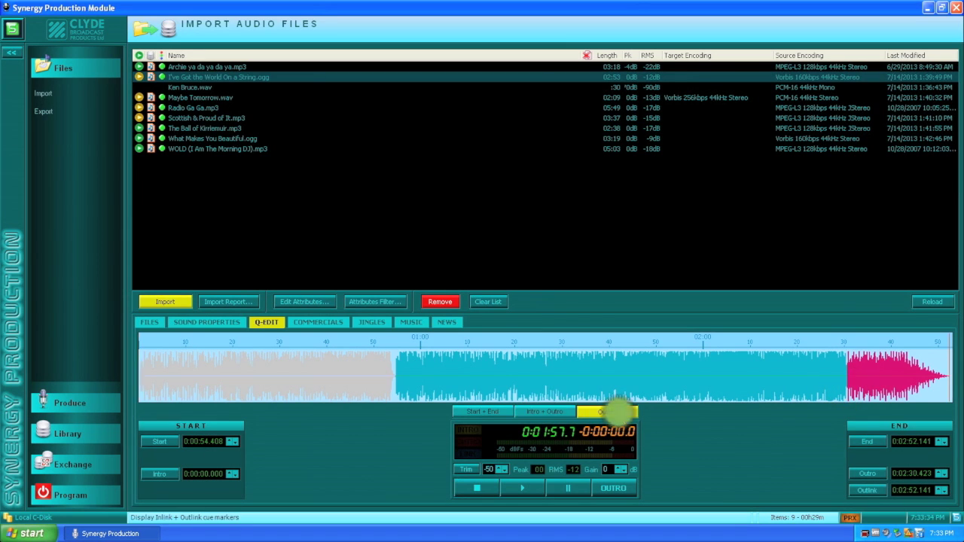
click(923, 391)
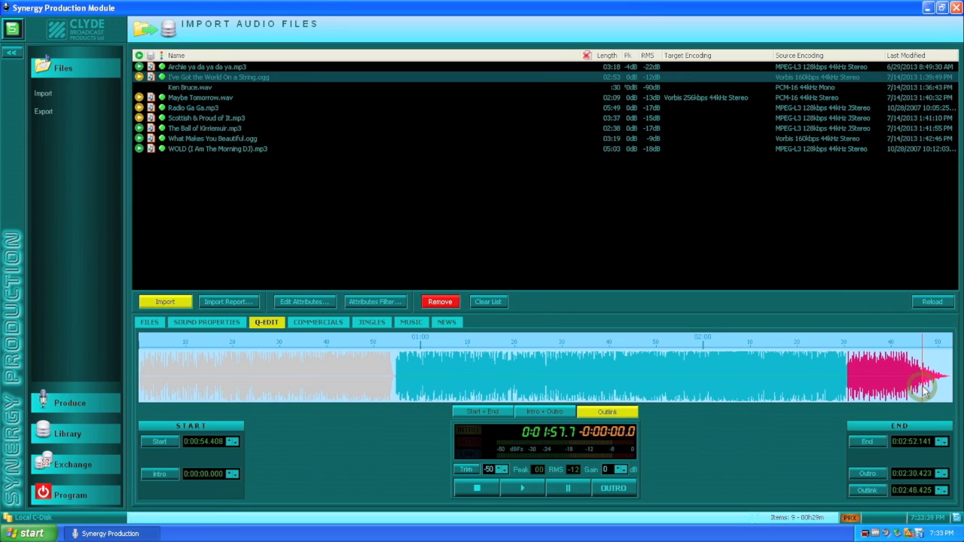